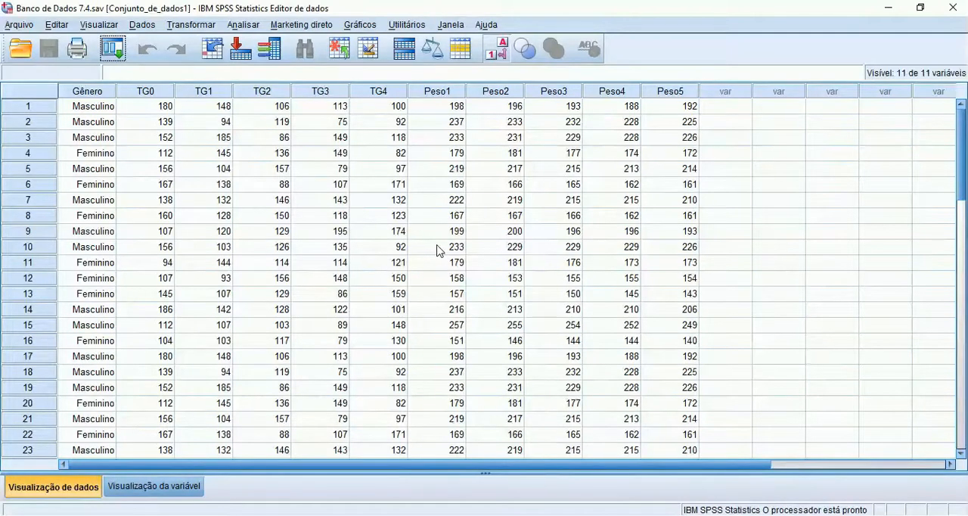
- Start a repeated-measures general linear model and add a within-subject factor named Tempo with 5 levels
left_click(245, 29)
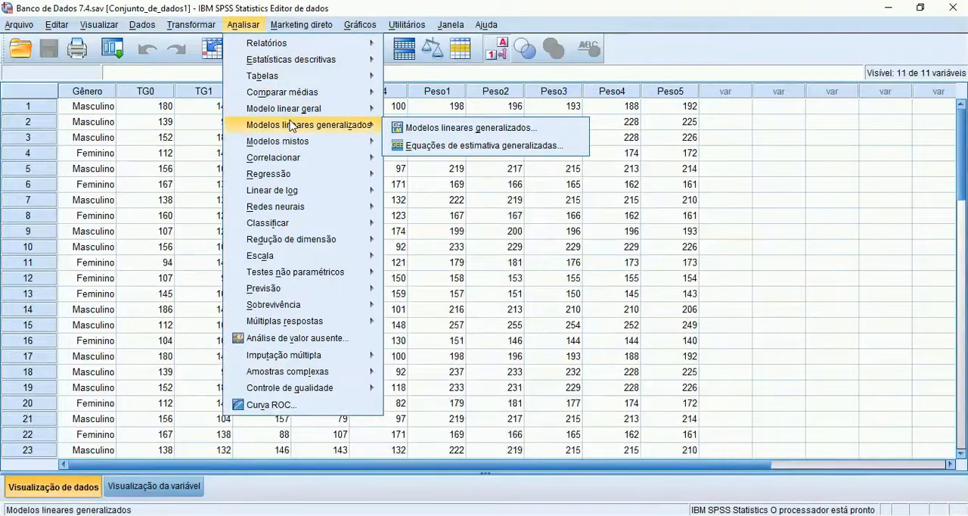
mouse_move(291, 116)
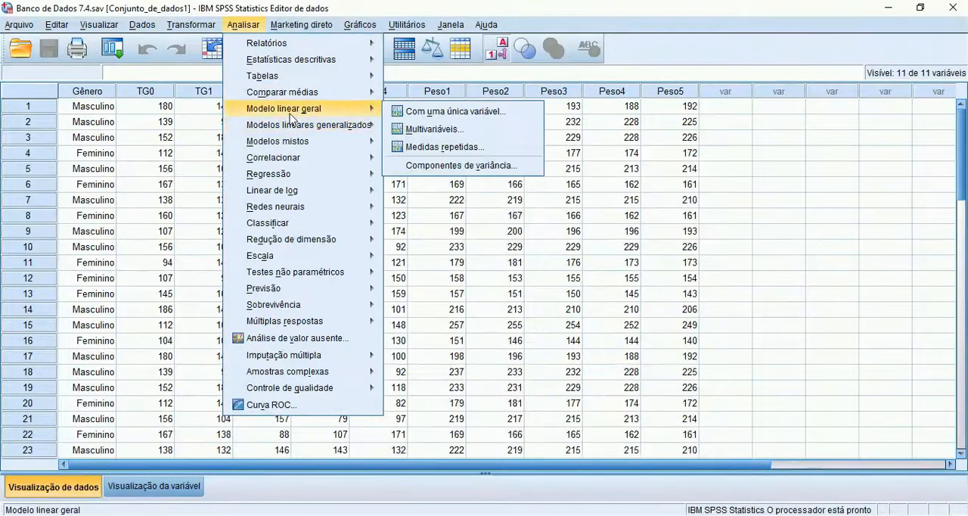
left_click(446, 147)
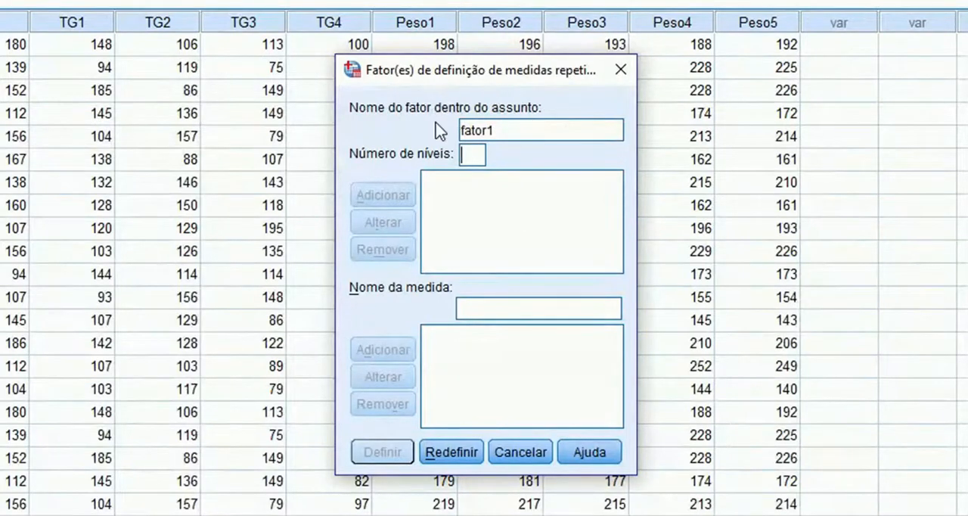
double_click(513, 129)
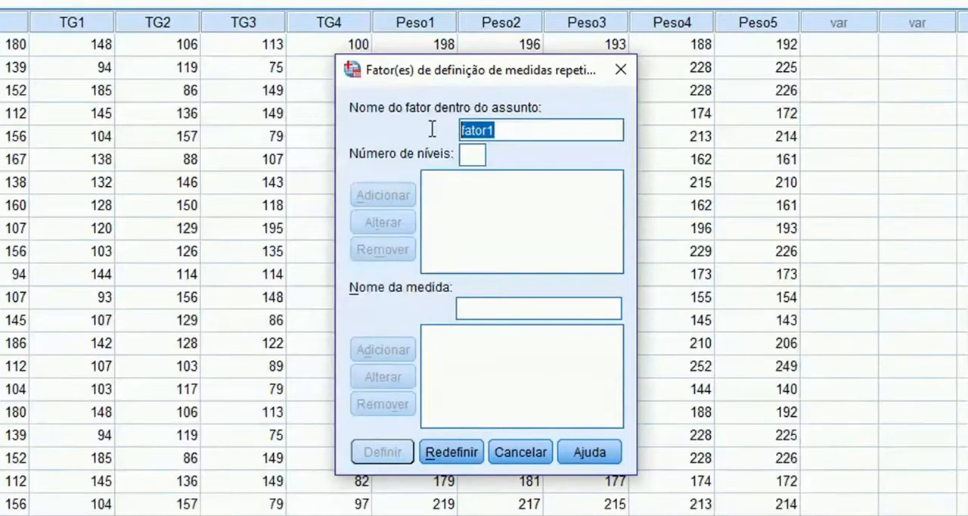
type("Tempo")
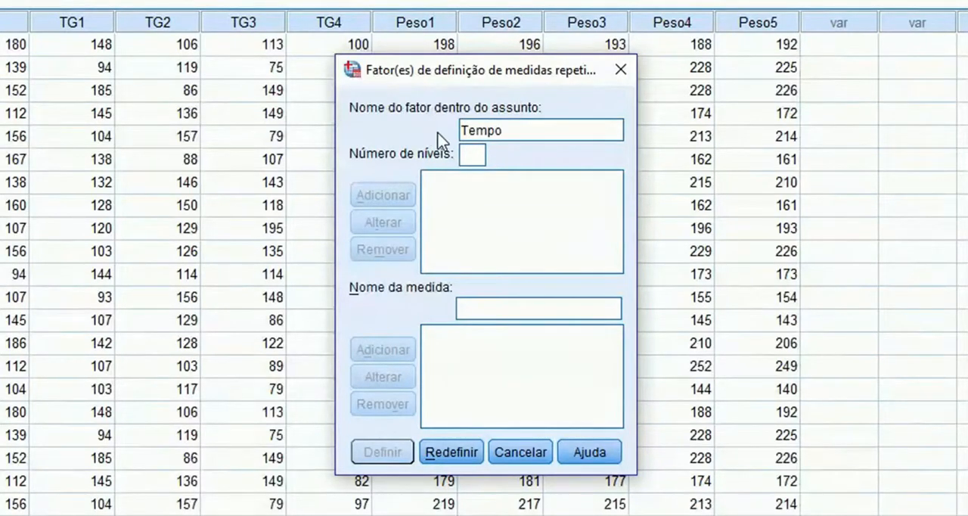
left_click(471, 156)
type("5")
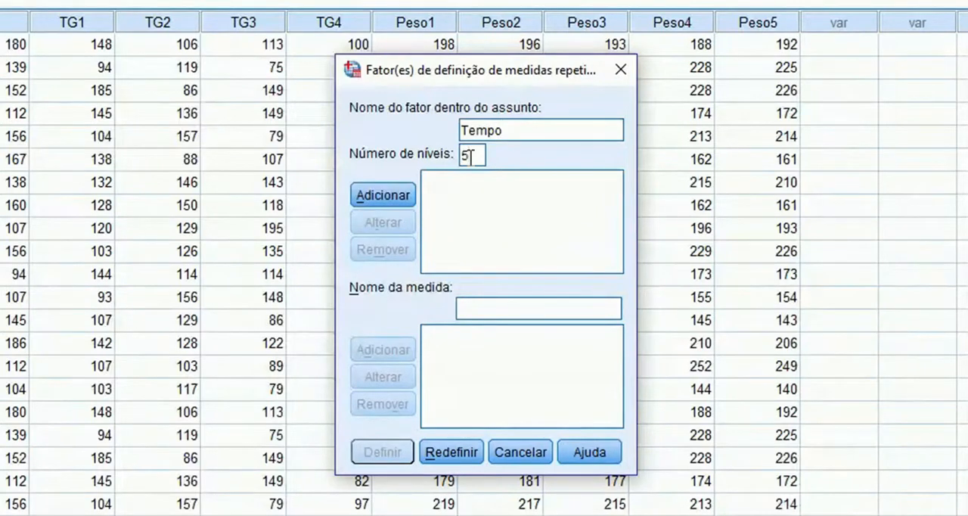
left_click(398, 198)
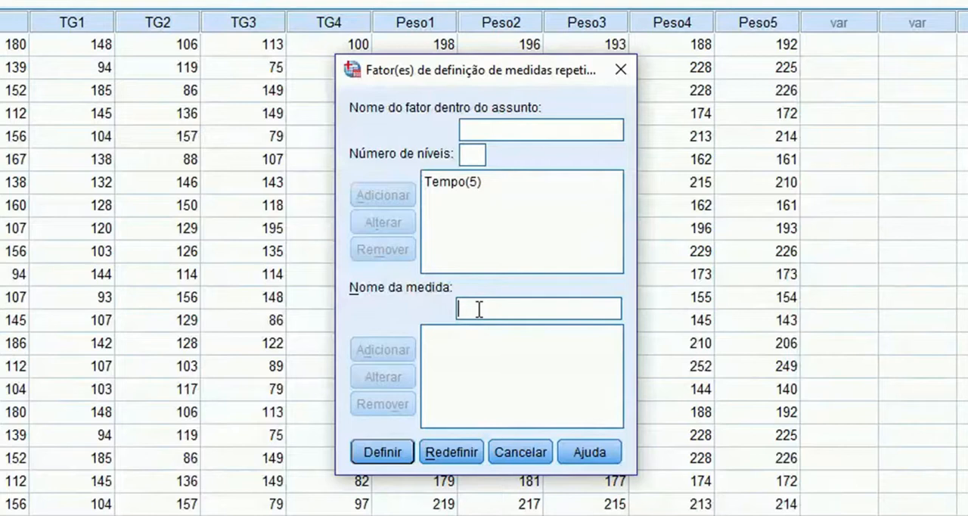
- Add the measures Triglicérides and Peso, and proceed to defining the repeated-measures variables
type("Trig")
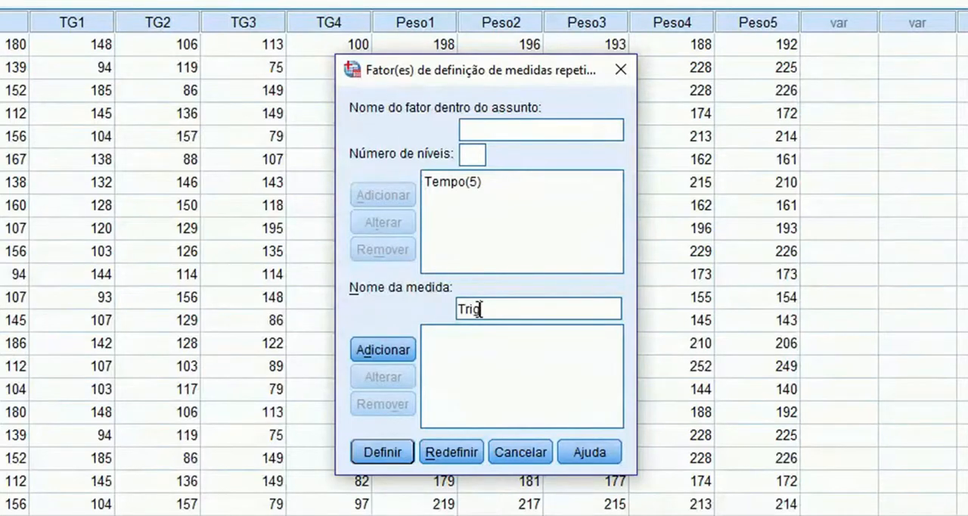
type("licérides")
left_click(387, 351)
type("Peso")
left_click(379, 351)
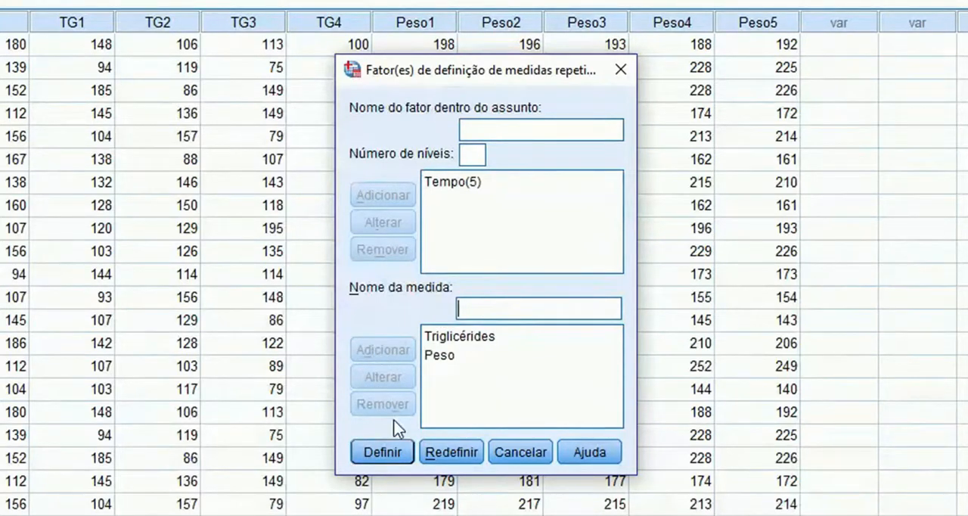
left_click(384, 453)
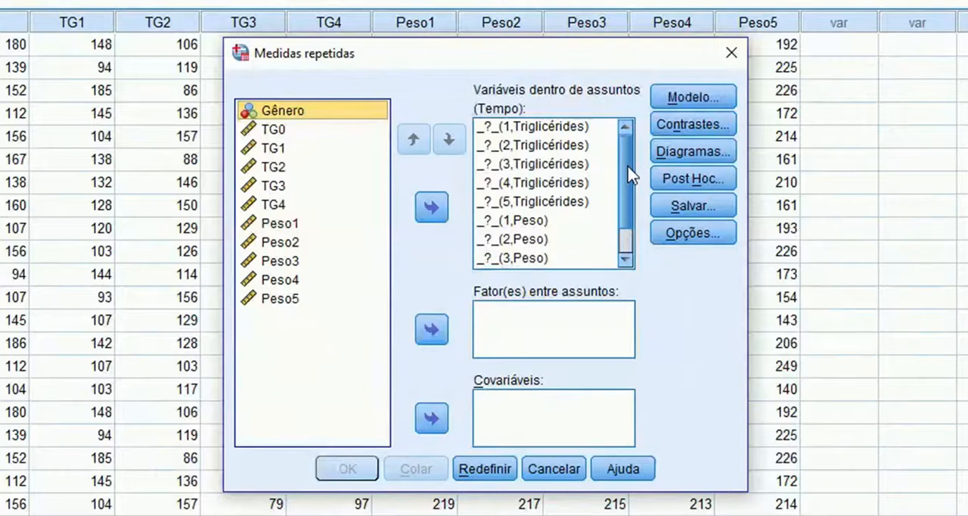
- Assign TG0 through TG4 to the five Triglicérides levels of the within-subject variables
scroll(630, 177, "down", 1)
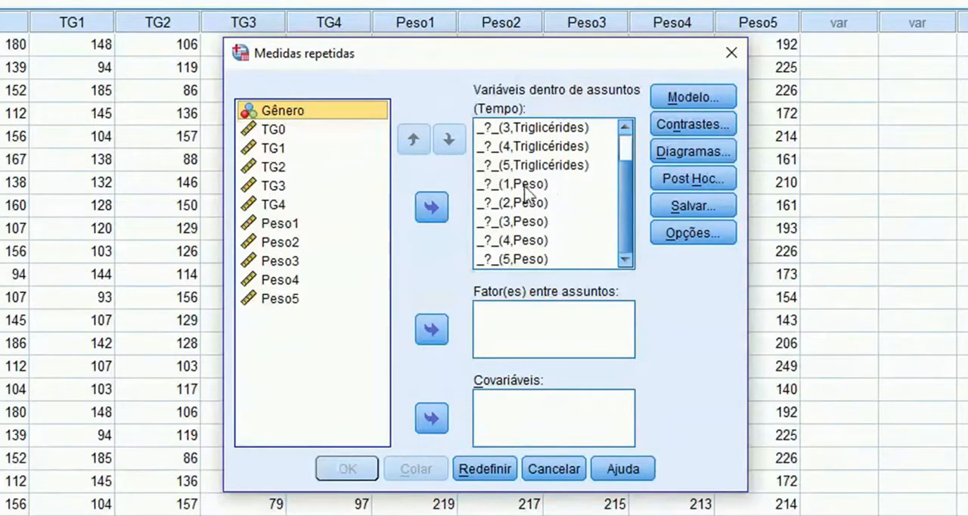
scroll(622, 155, "up", 1)
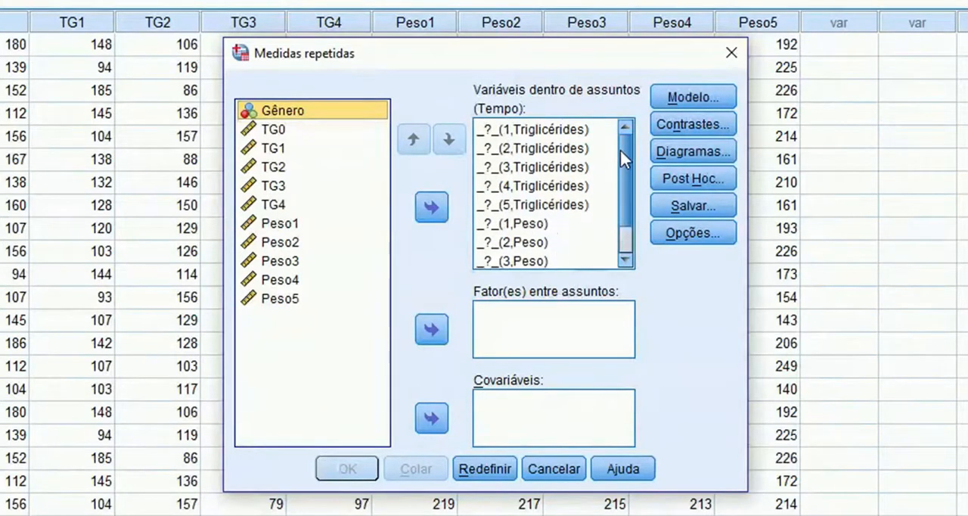
left_click(262, 136)
key("shift+Down")
key("shift+Down")
key("shift+Down")
key("shift+Down")
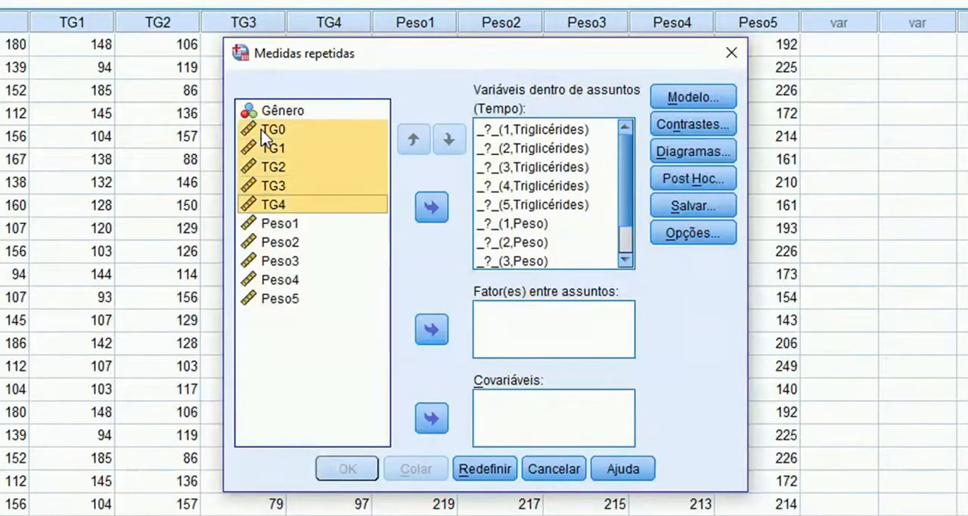
left_click(433, 209)
left_click(433, 209)
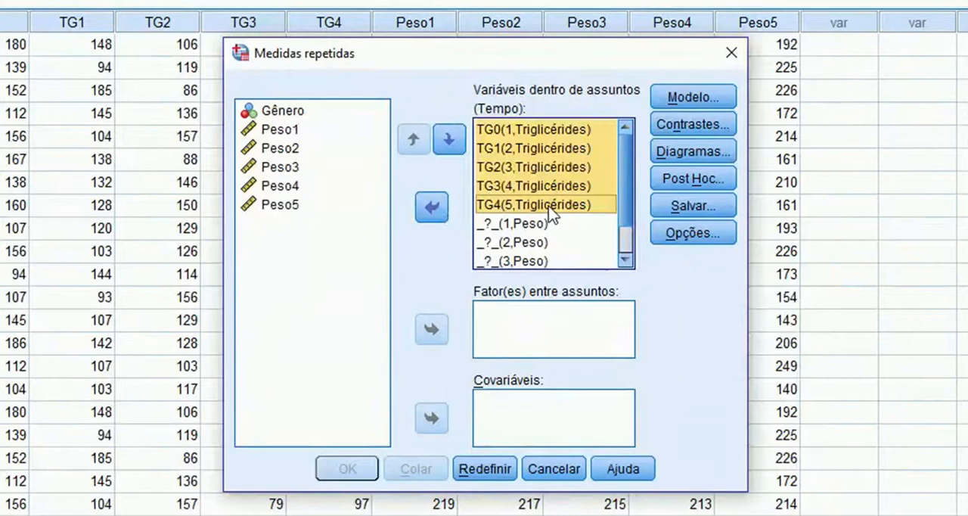
- Assign Peso1 through Peso5 to the five Peso levels and set Gênero as the between-subjects factor
left_click(297, 129)
left_click(296, 131)
key("shift+Down")
key("shift+Down")
key("shift+Down")
key("shift+Down")
left_click(432, 207)
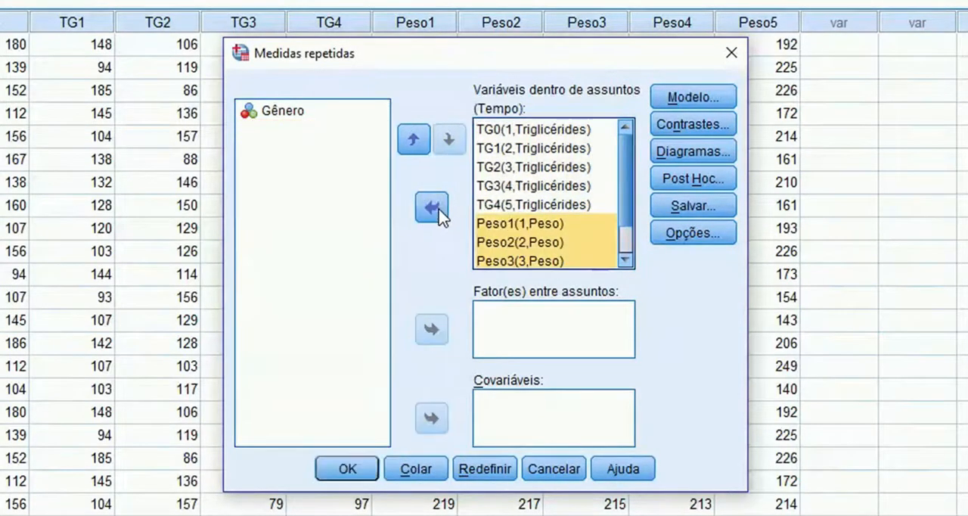
left_click_drag(628, 184, 628, 237)
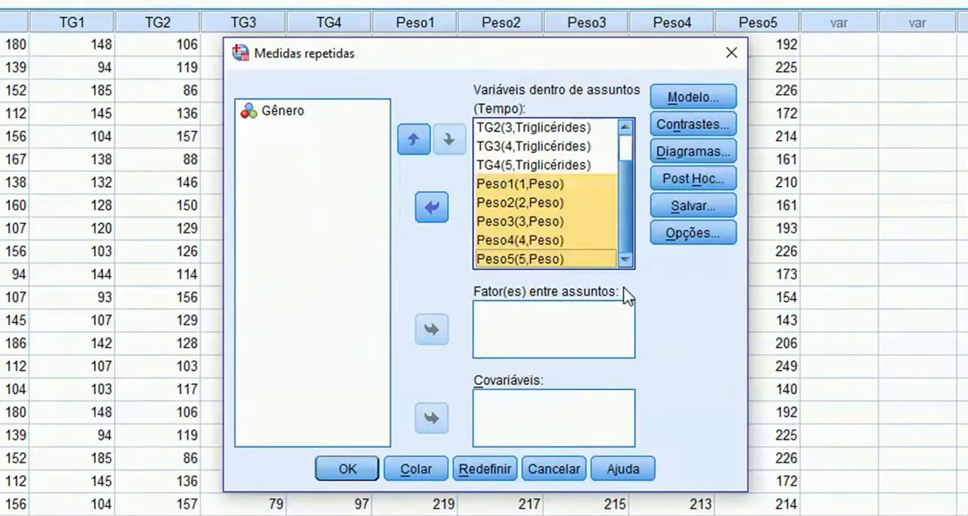
left_click(270, 118)
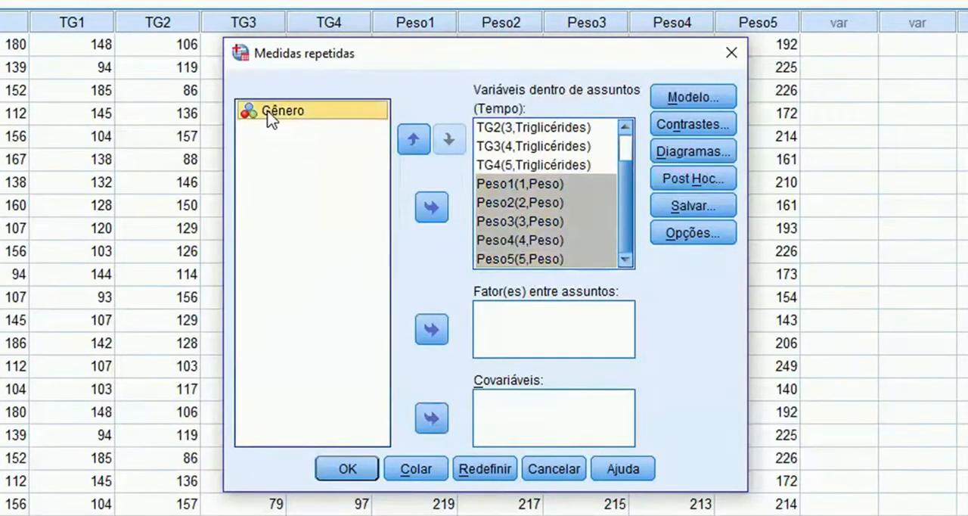
left_click(432, 331)
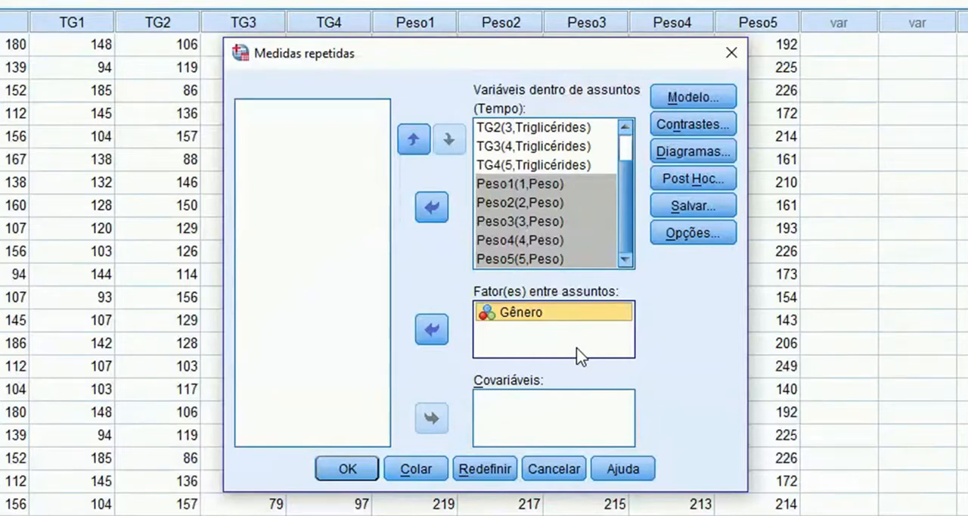
- Add a profile plot with Tempo on the horizontal axis and separate lines for Gênero
left_click(691, 153)
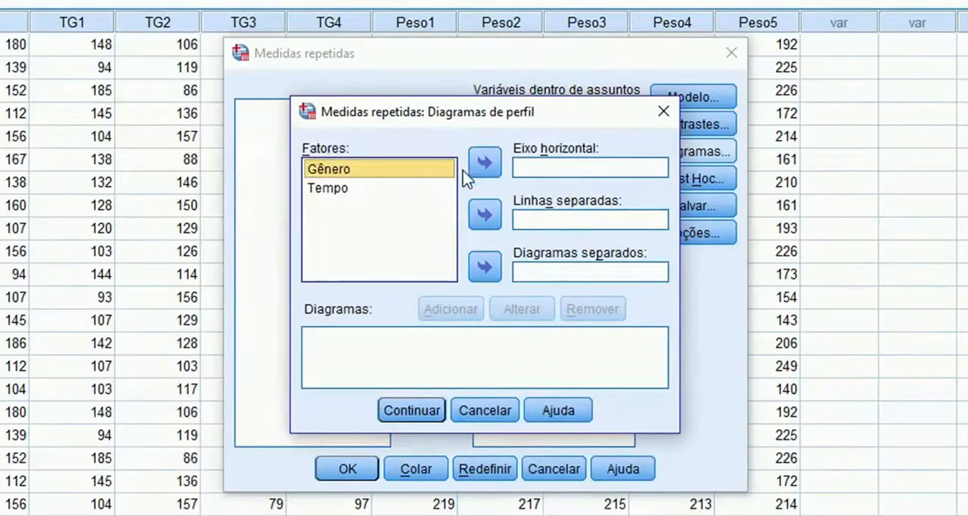
left_click(390, 192)
left_click(483, 163)
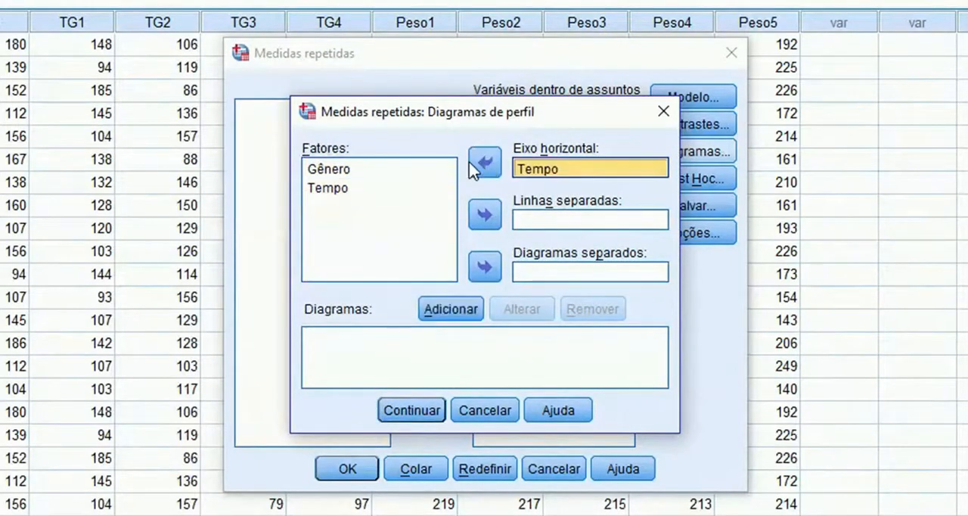
left_click(389, 171)
left_click(480, 218)
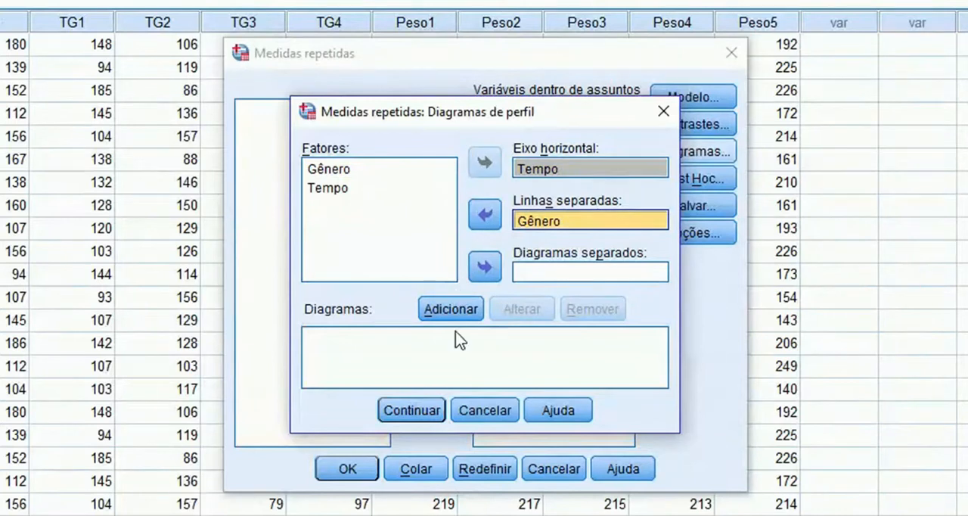
left_click(459, 309)
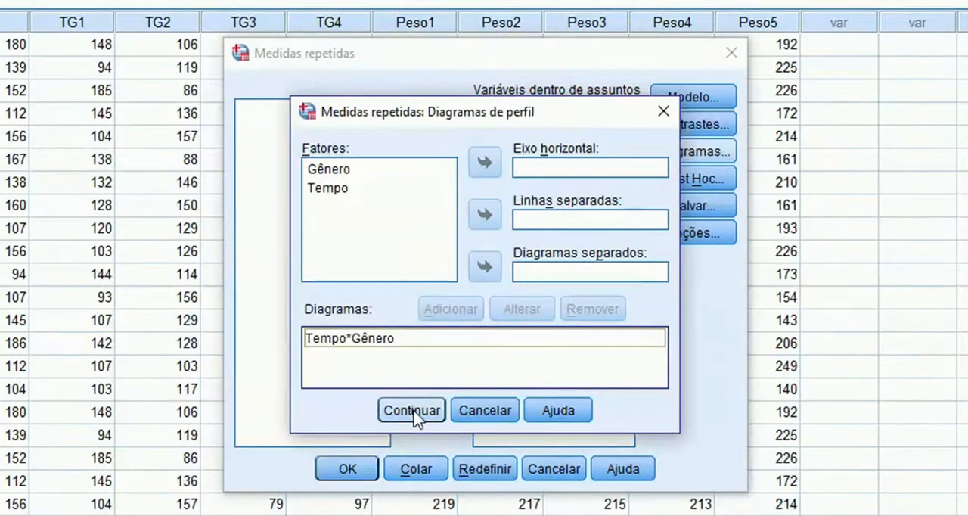
left_click(413, 411)
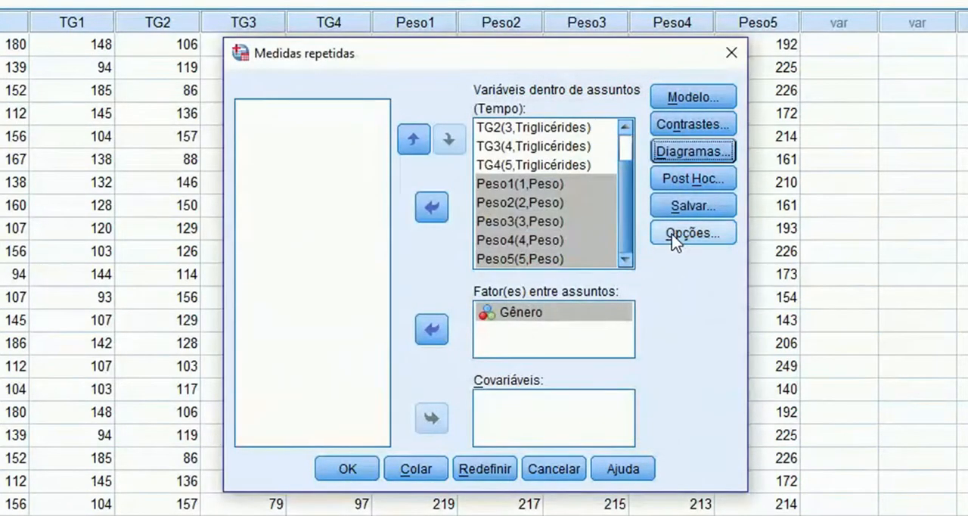
- Include Tempo and Gênero*Tempo in the estimated marginal means to display
left_click(674, 237)
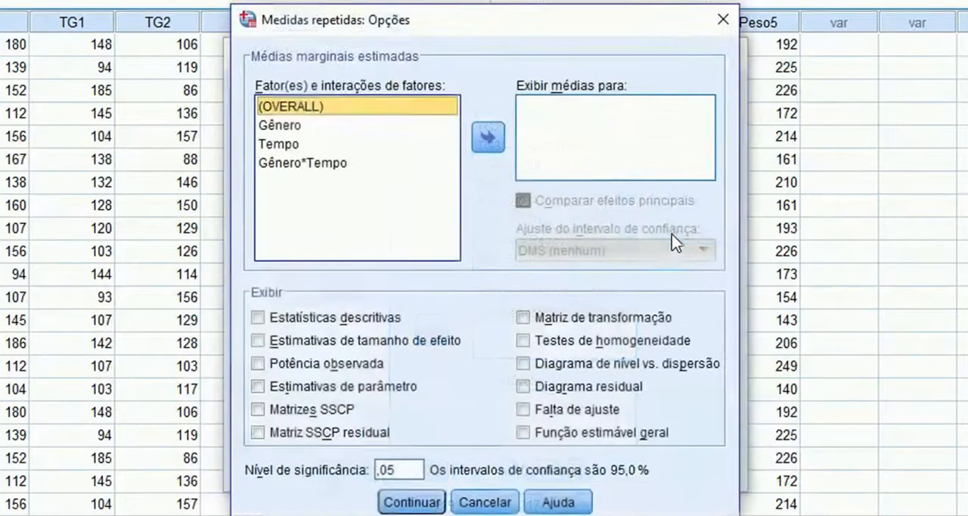
left_click(294, 127)
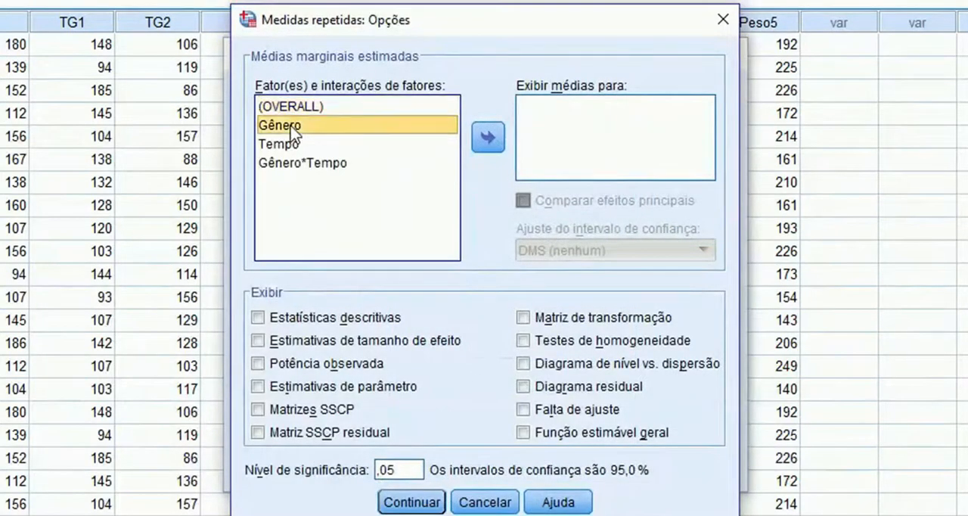
key("Down")
key("shift+Down")
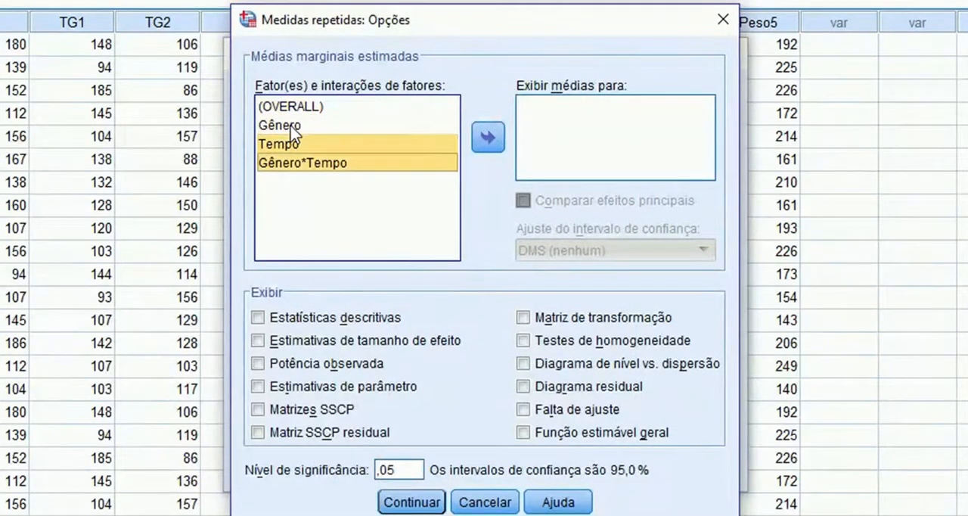
left_click(488, 142)
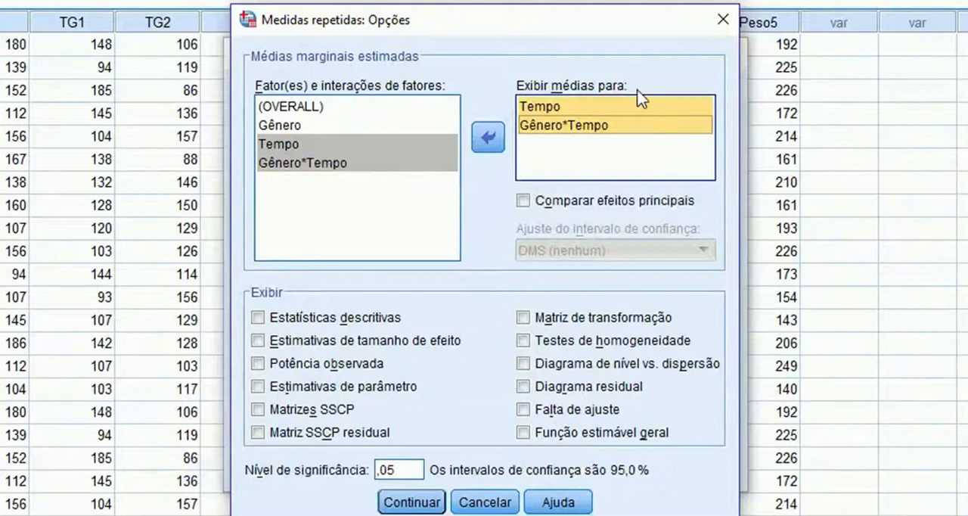
- Enable comparison of main effects with the Sidak confidence interval adjustment and accept the options
left_click(523, 202)
left_click(558, 254)
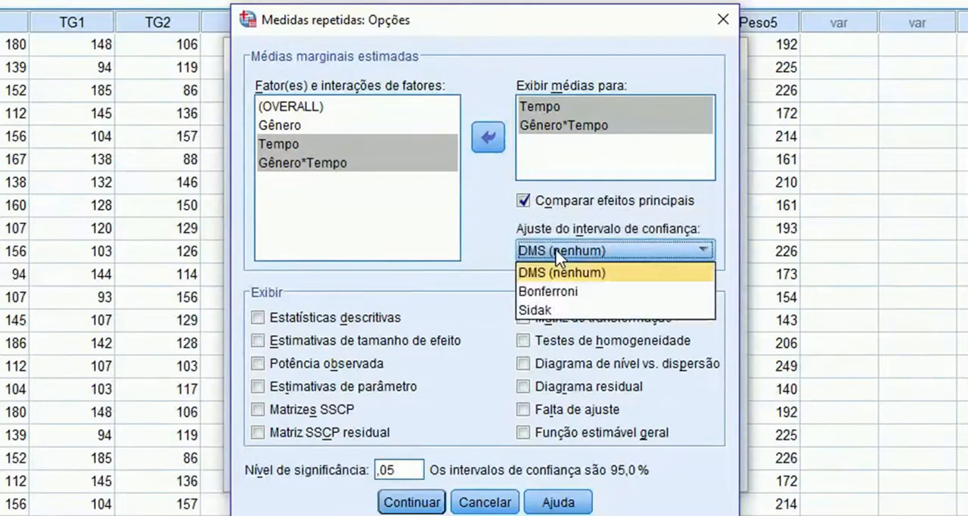
left_click(557, 310)
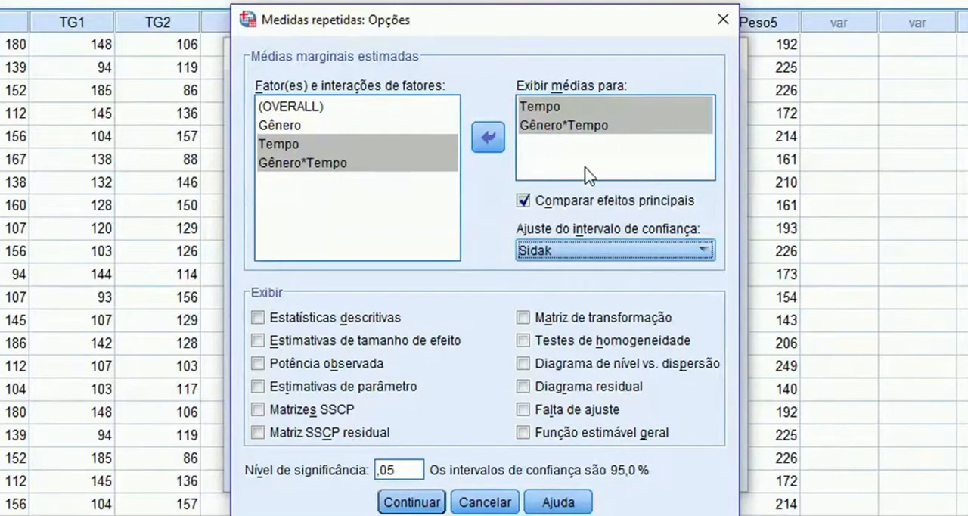
left_click(412, 502)
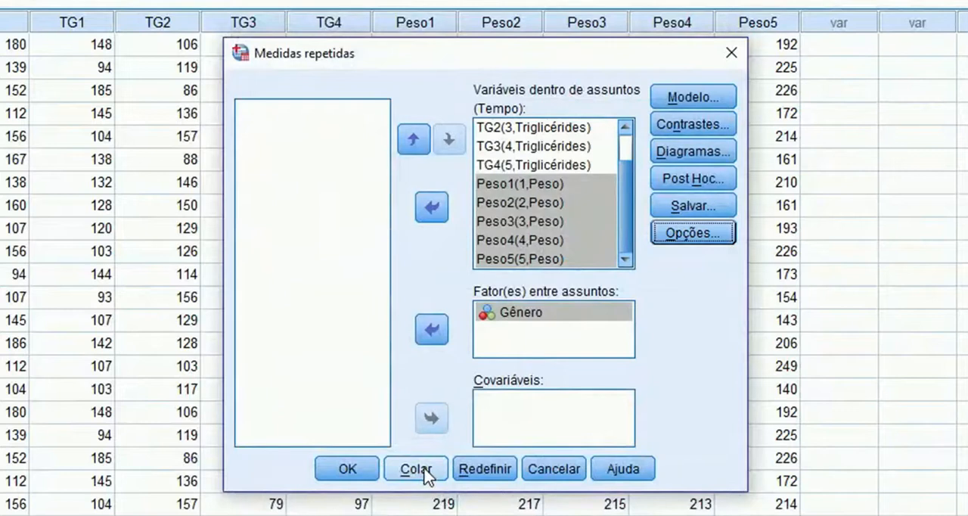
- Generate the analysis syntax and copy COMPARE ADJ(SIDAK) from the Tempo EMMEANS line to the end of the Gênero*Tempo line
left_click(418, 470)
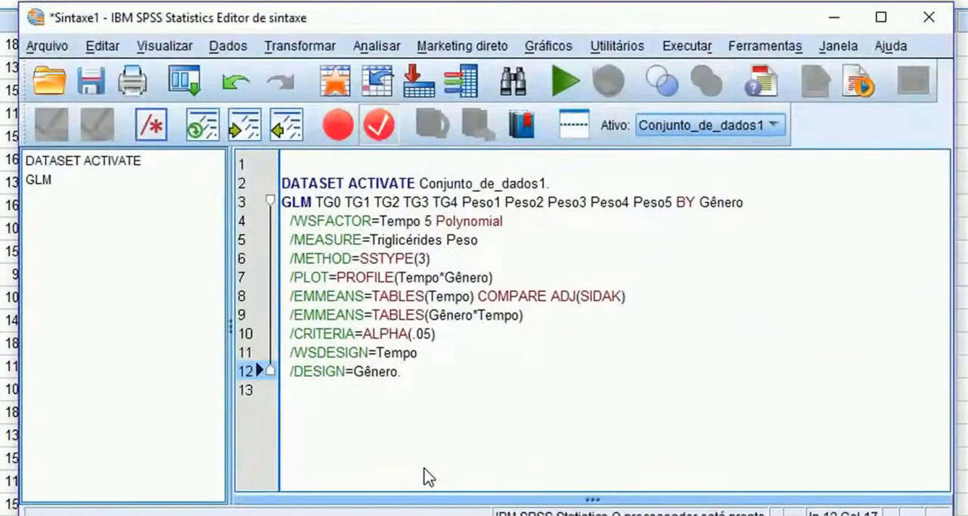
left_click_drag(655, 309, 634, 297)
key("ctrl+c")
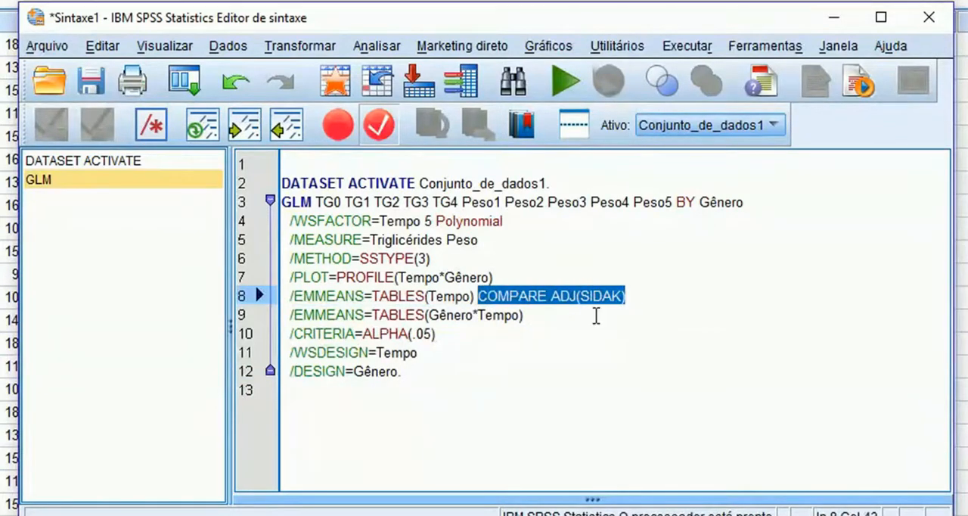
key("Down")
key("Down")
key("Up")
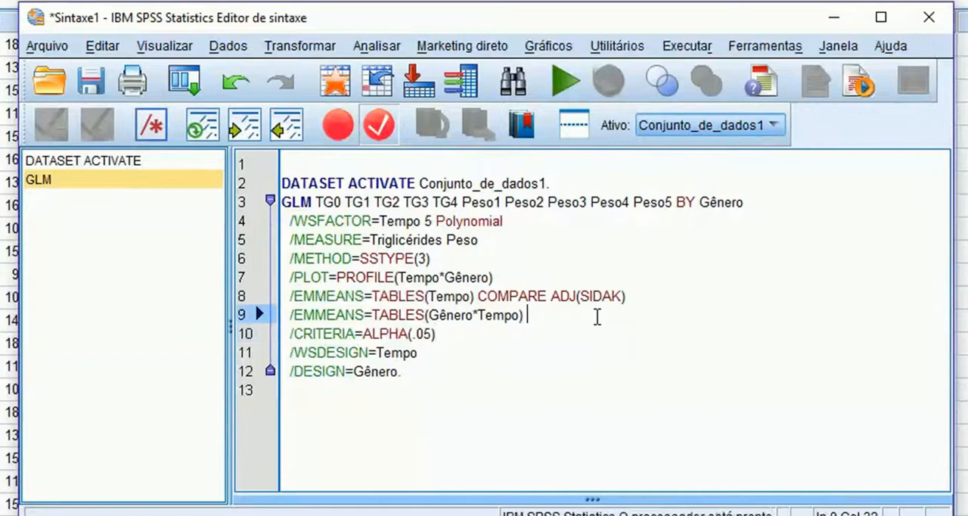
key("ctrl+v")
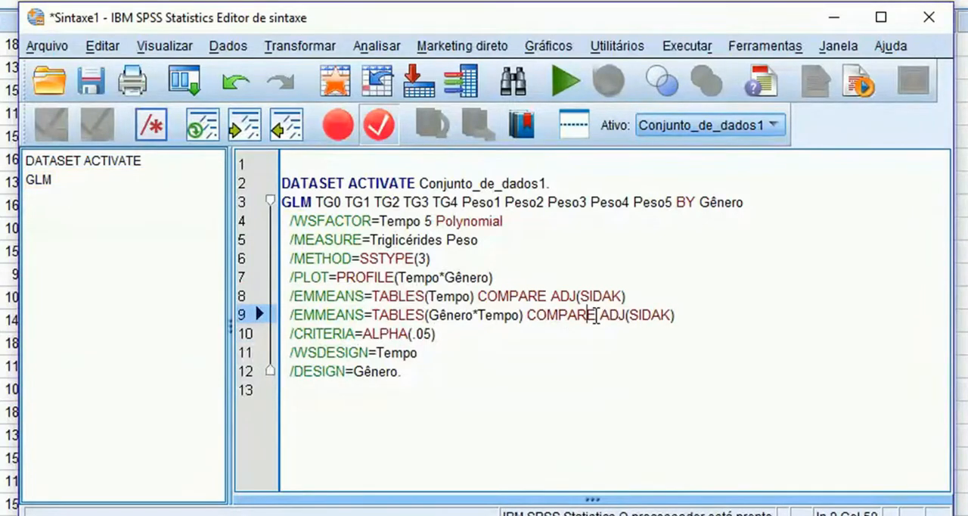
- Insert (Gênero) after COMPARE in the Gênero*Tempo EMMEANS line
left_click(597, 317)
type("( ")
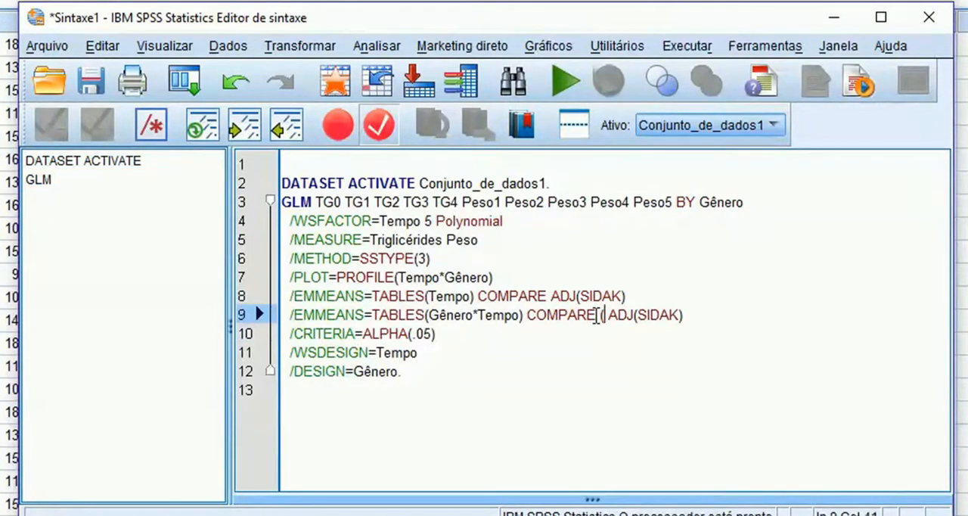
type("Gênero")
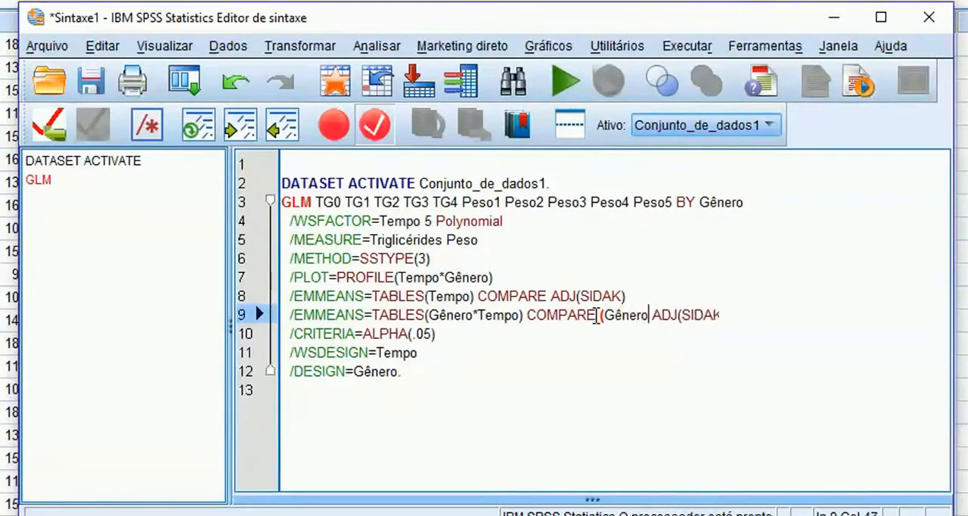
type(")")
- Duplicate the complete Gênero*Tempo EMMEANS line on a new line directly below it
left_click_drag(732, 316, 274, 314)
key("ctrl+c")
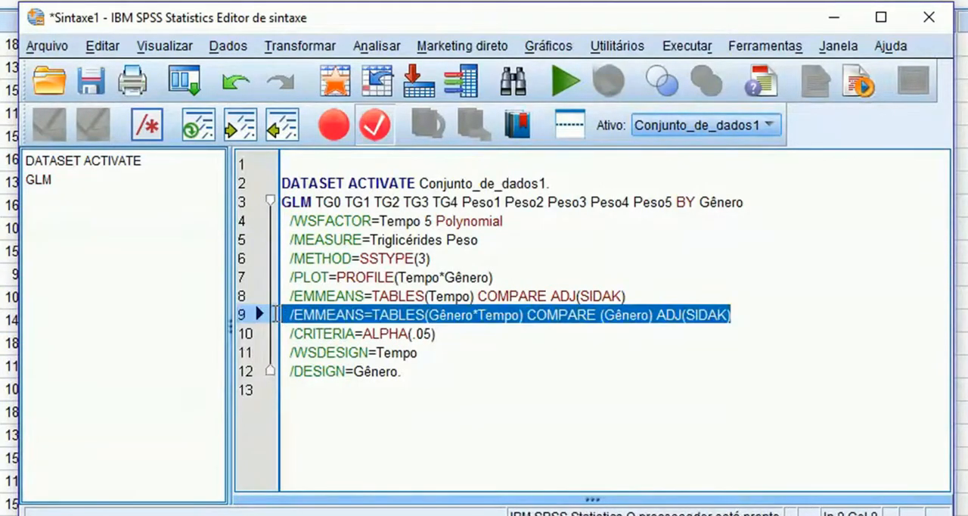
left_click(772, 316)
key("Return")
key("ctrl+v")
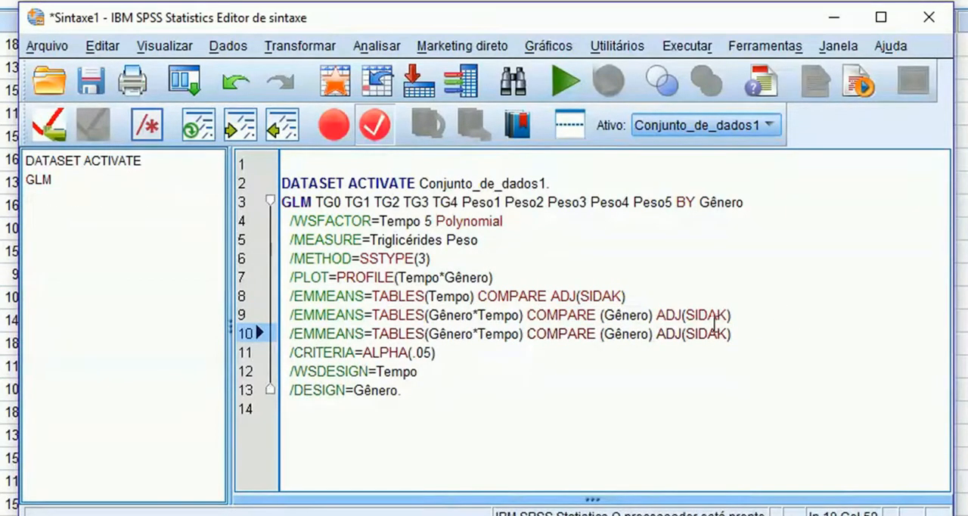
- Replace Gênero with Tempo in the COMPARE parentheses of the duplicated EMMEANS line
left_click_drag(603, 333, 652, 345)
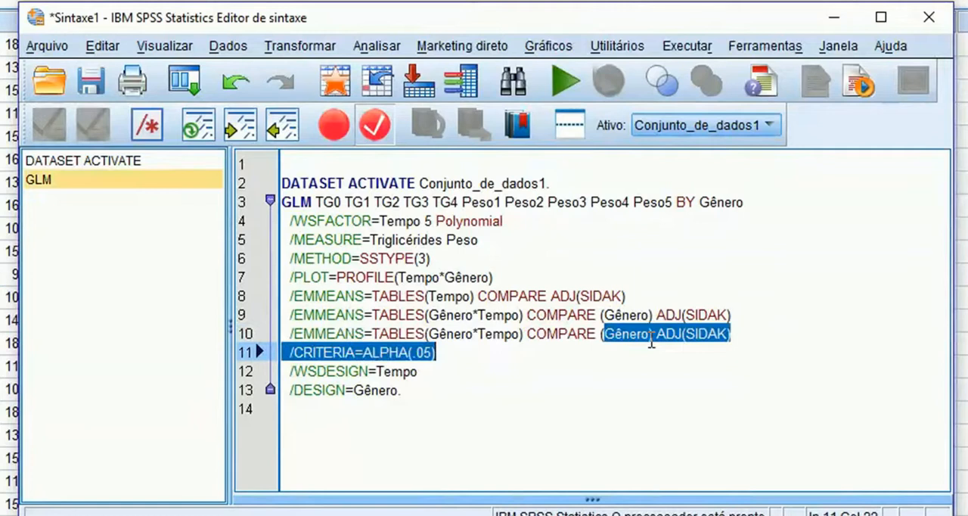
left_click(651, 346)
left_click(650, 336)
key("BackSpace")
key("BackSpace")
key("BackSpace")
key("BackSpace")
key("BackSpace")
key("BackSpace")
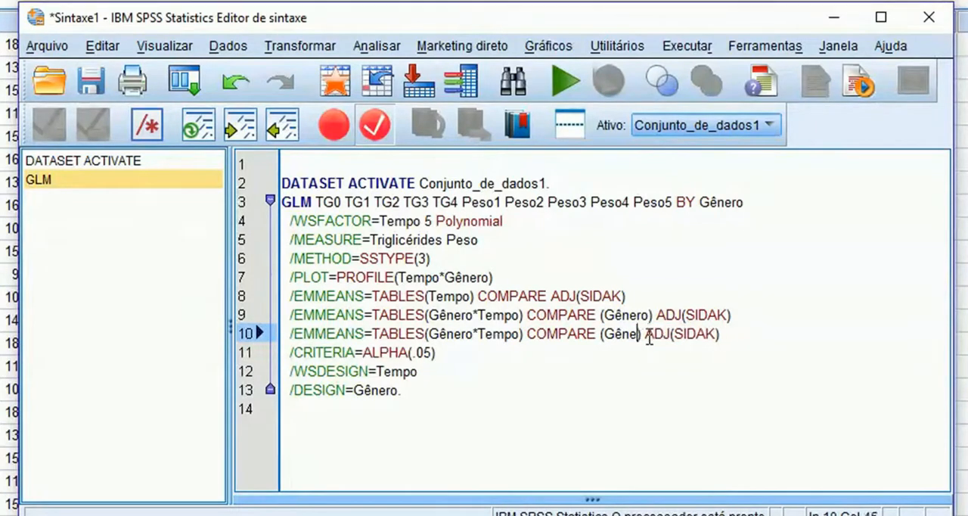
type("Tempo")
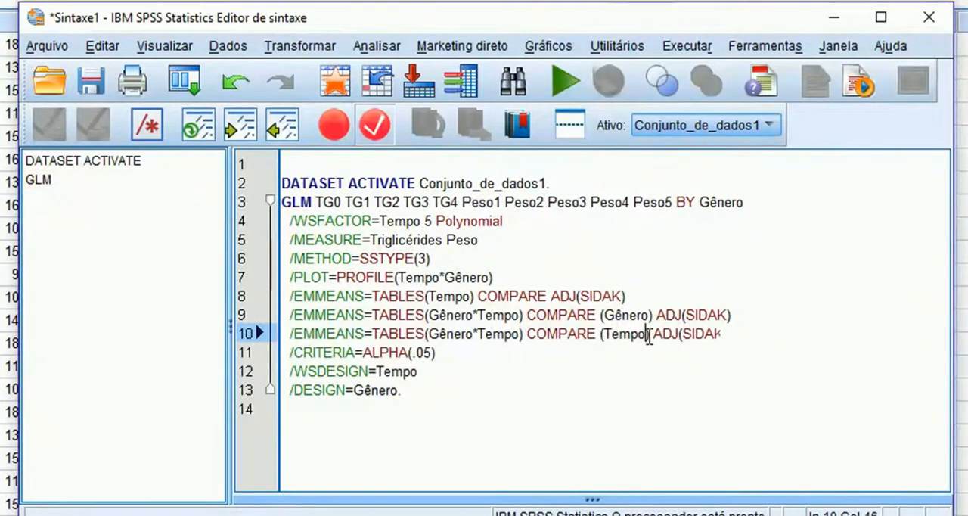
- Run the entire syntax, from the DATASET ACTIVATE line through the DESIGN line
left_click_drag(420, 389, 282, 163)
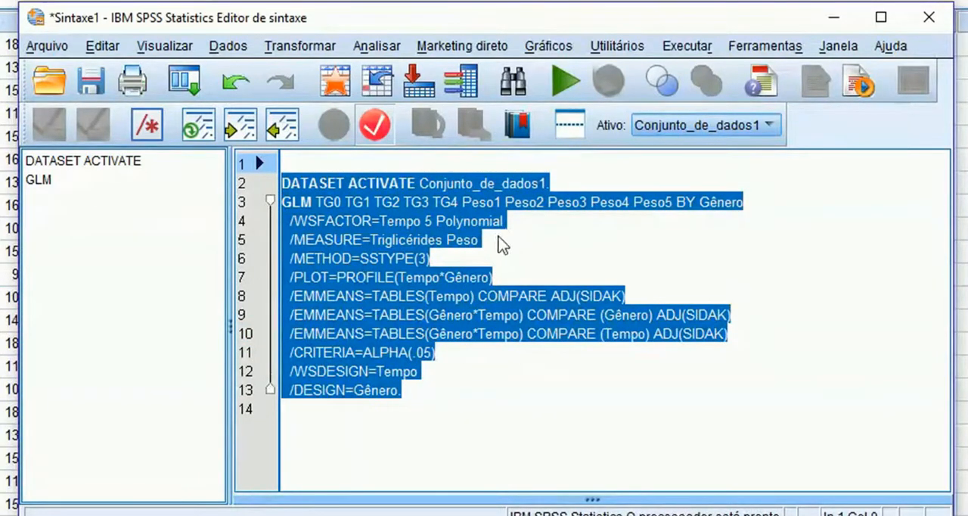
left_click(564, 80)
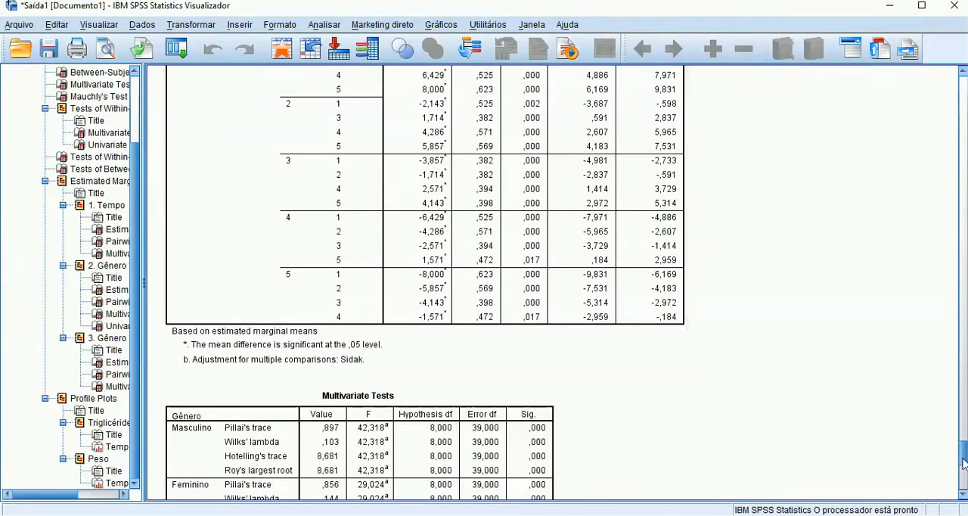
- Examine Mauchly's sphericity test and the multivariate and univariate within-subjects tests for Tempo and Tempo*Gênero in the output
left_click_drag(963, 463, 963, 144)
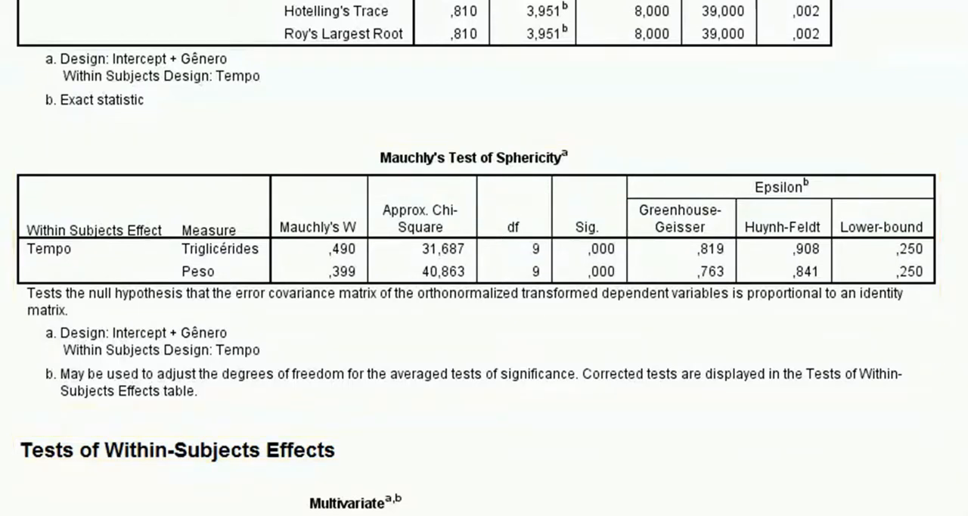
scroll(484, 258, "down", 10)
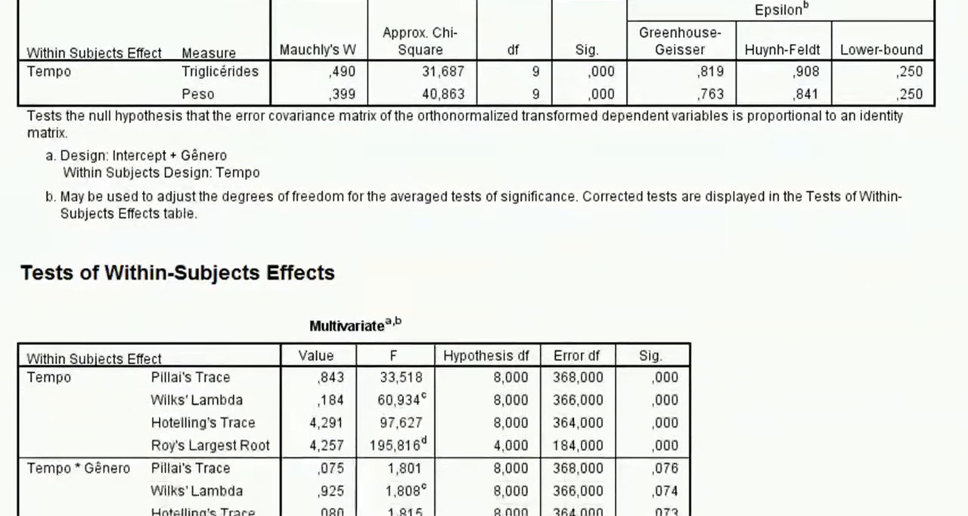
scroll(425, 258, "down", 3)
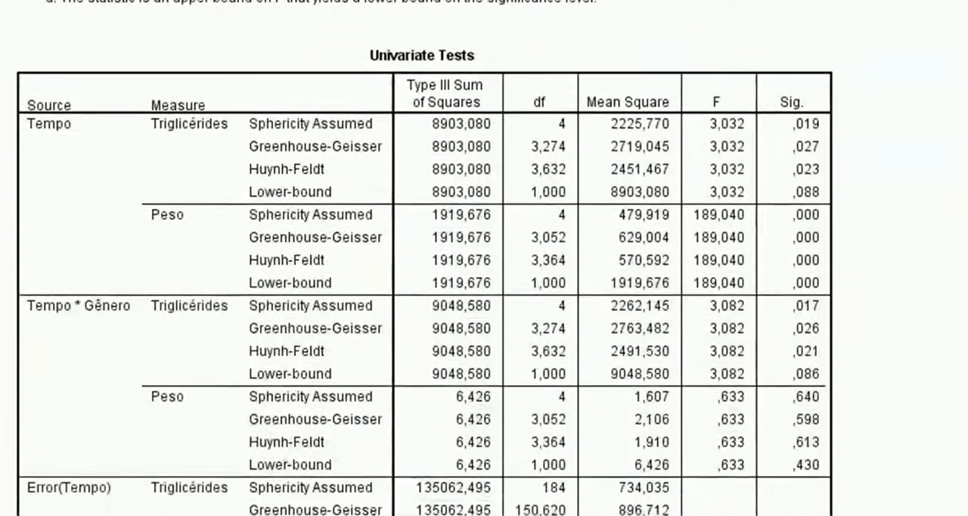
scroll(424, 258, "down", 1)
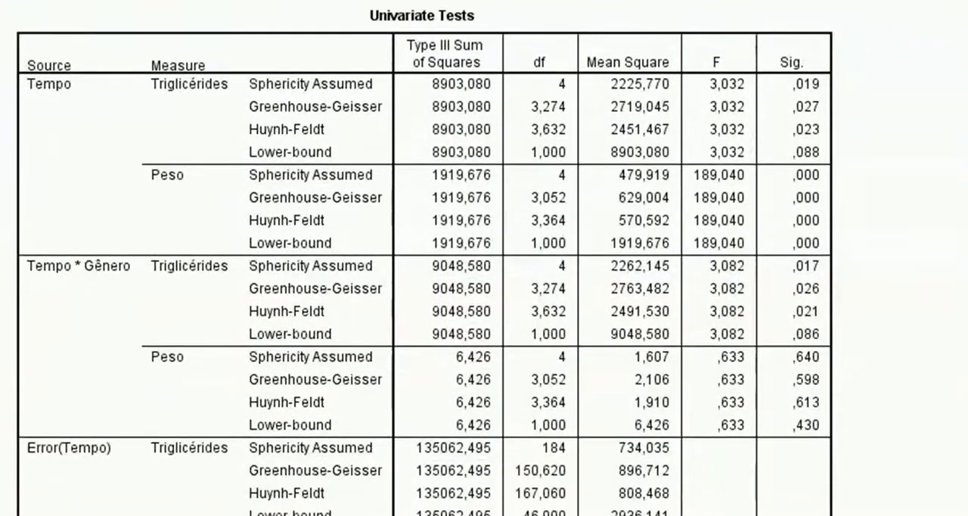